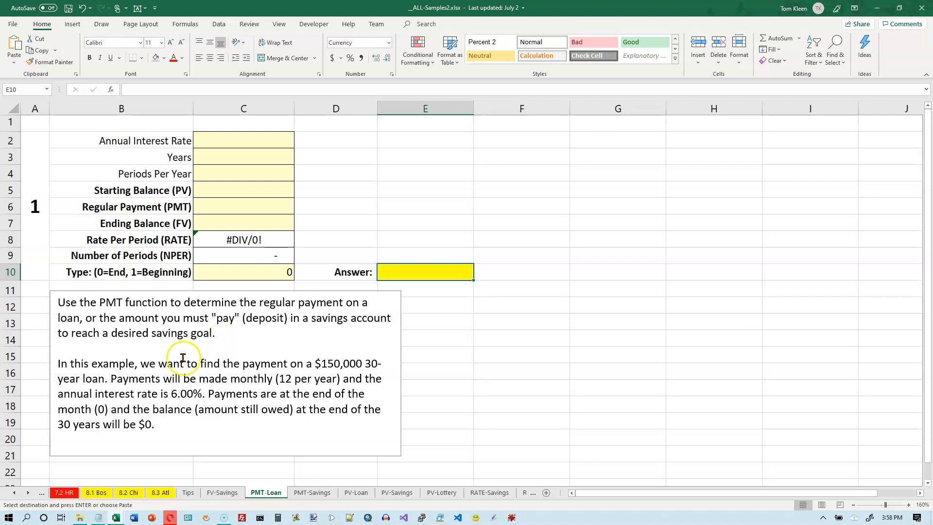
# - Read the loan terms in the instructions text box, covering amount, term, payment frequency, interest rate, payment timing and ending balance
pyautogui.click(338, 363)
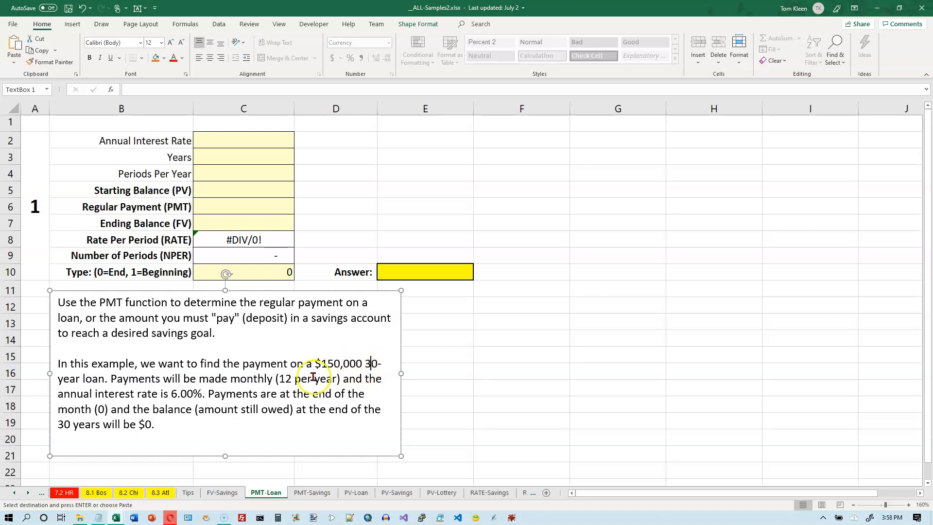
pyautogui.click(286, 378)
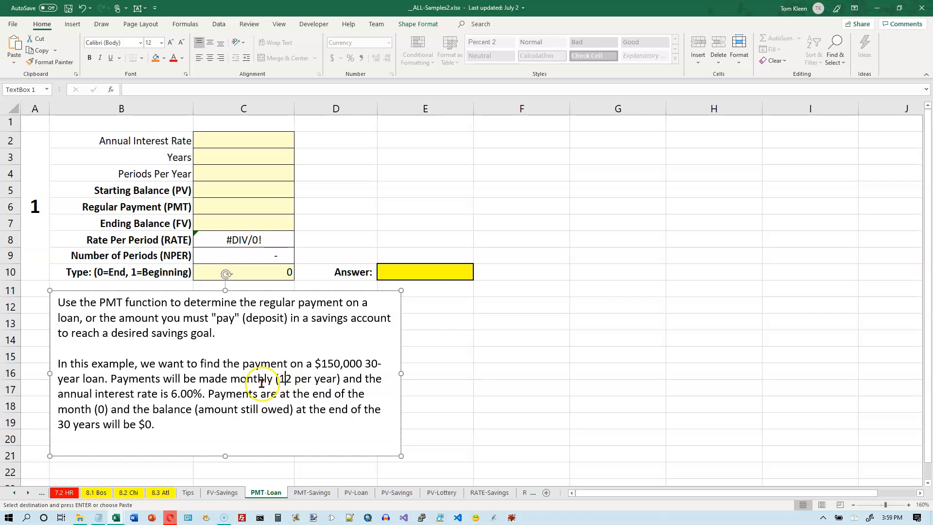
pyautogui.click(179, 392)
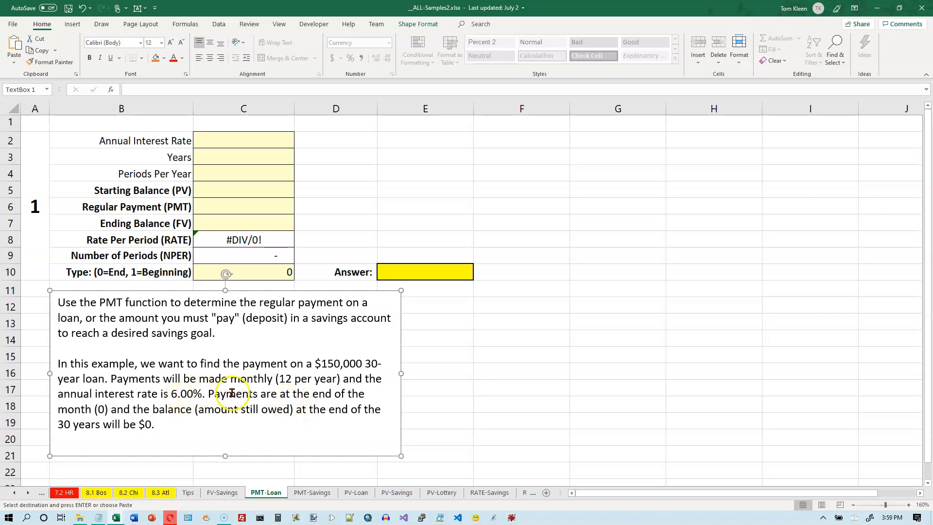
pyautogui.click(233, 275)
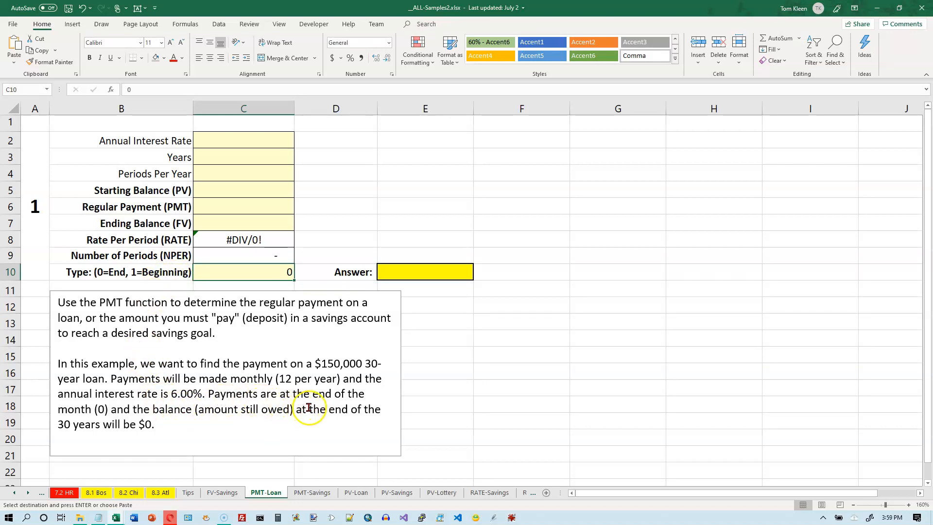
pyautogui.click(180, 424)
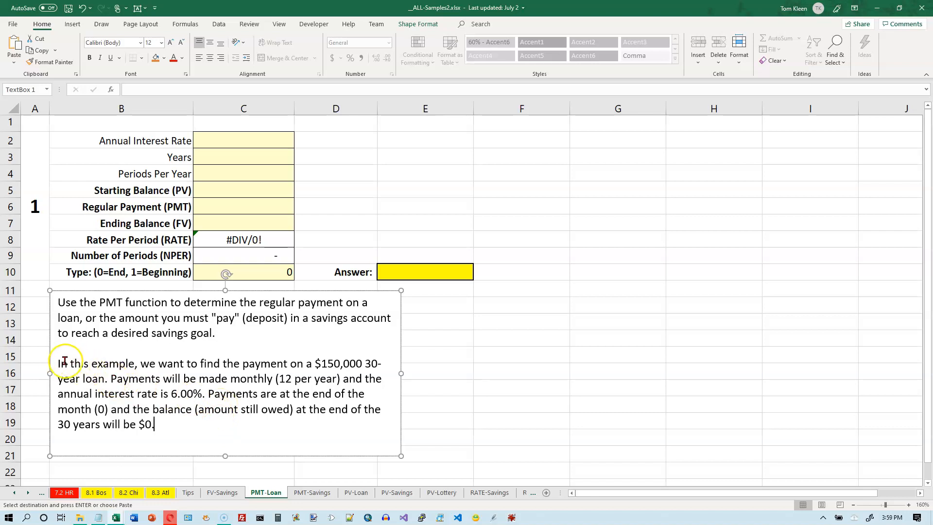
pyautogui.moveTo(58, 363); pyautogui.dragTo(175, 419)
pyautogui.click(348, 363)
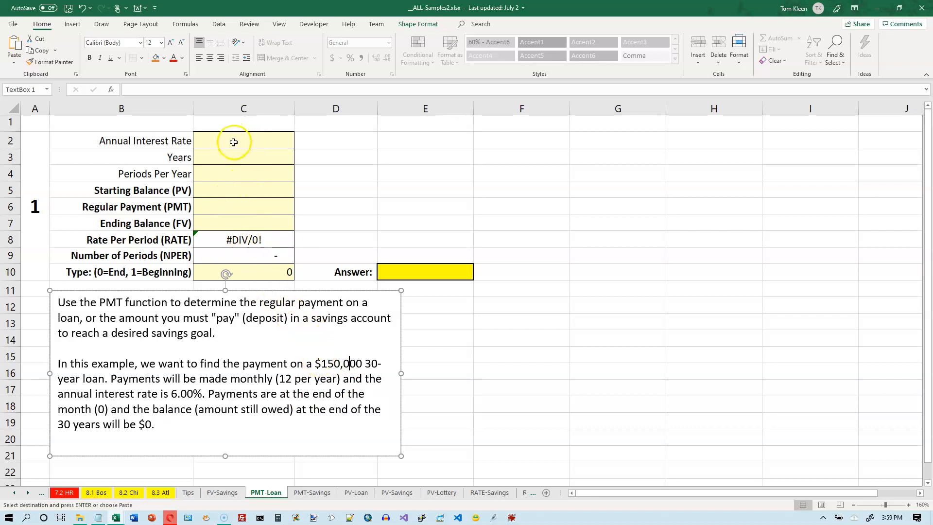
# - Enter 150000 as the Starting Balance (PV) in C5 and 30 as the Years in C3
pyautogui.click(230, 189)
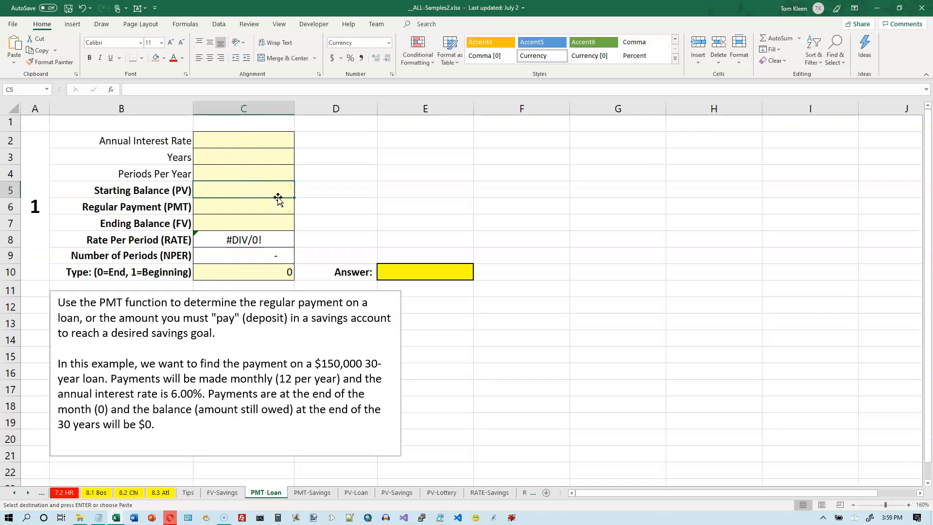
pyautogui.write('150000')
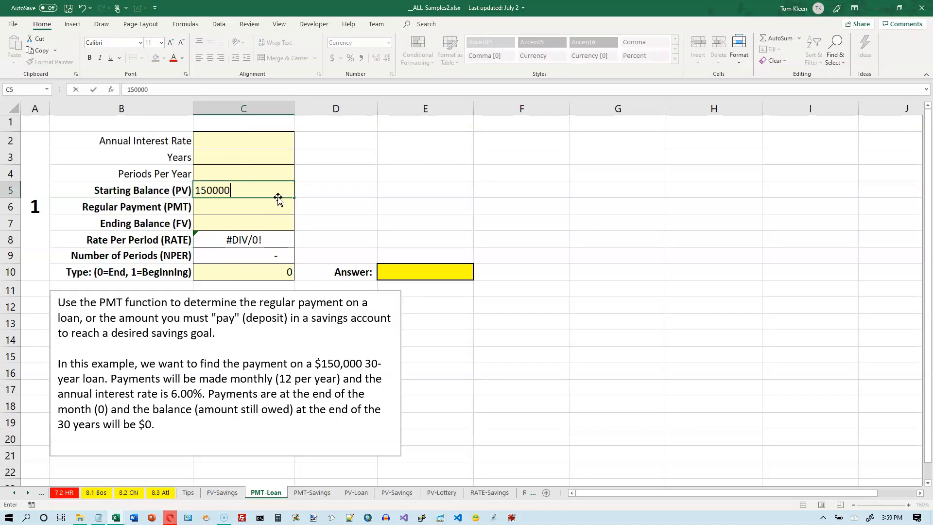
pyautogui.press('Return')
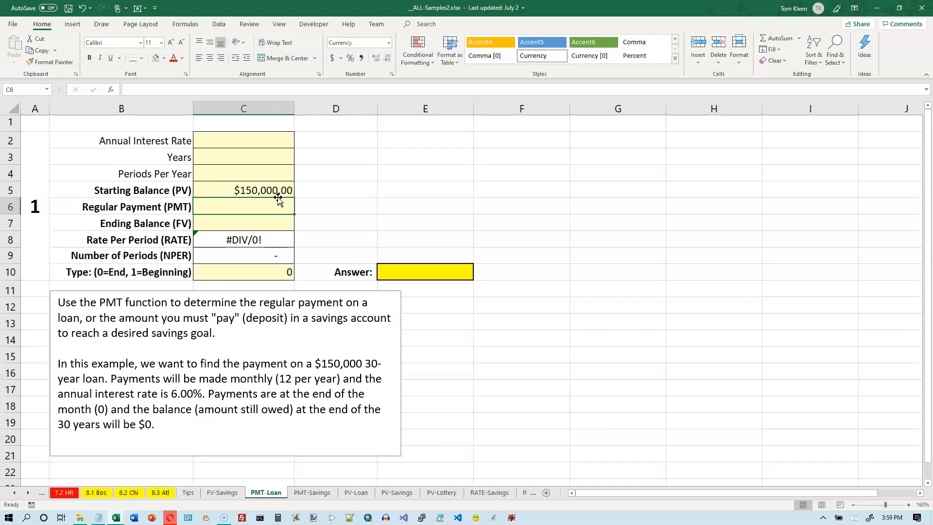
pyautogui.click(256, 160)
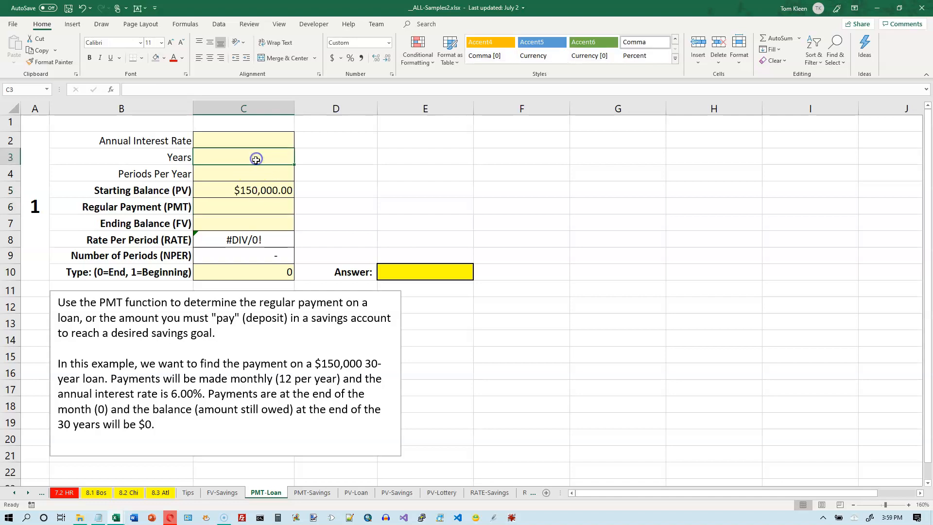
pyautogui.write('30')
pyautogui.press('Return')
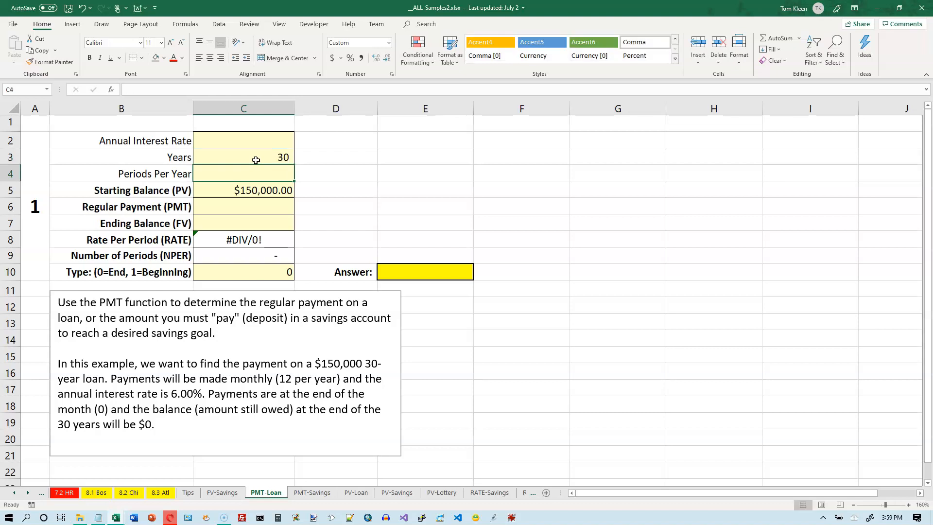
# - Enter 12 as the Periods Per Year in C4 and 6% as the Annual Interest Rate in C2
pyautogui.click(261, 174)
pyautogui.write('12')
pyautogui.press('Return')
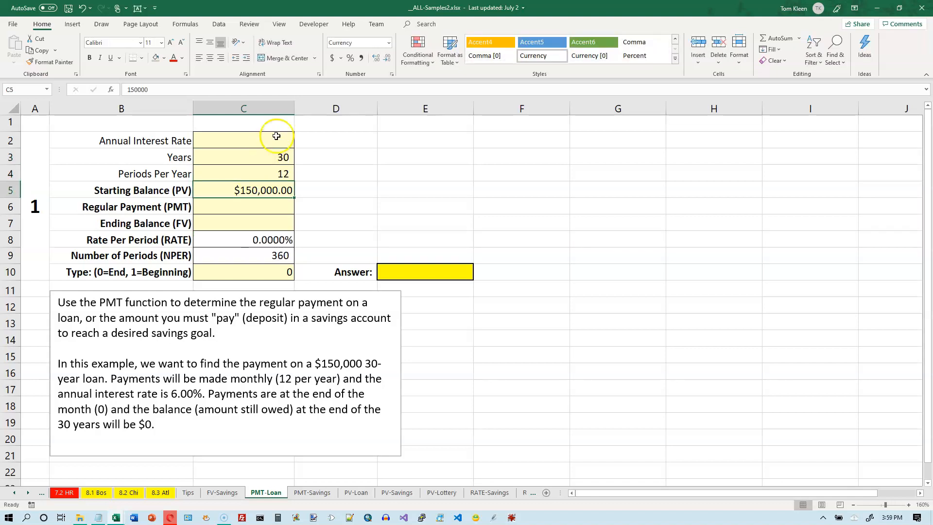
pyautogui.click(277, 137)
pyautogui.write('6')
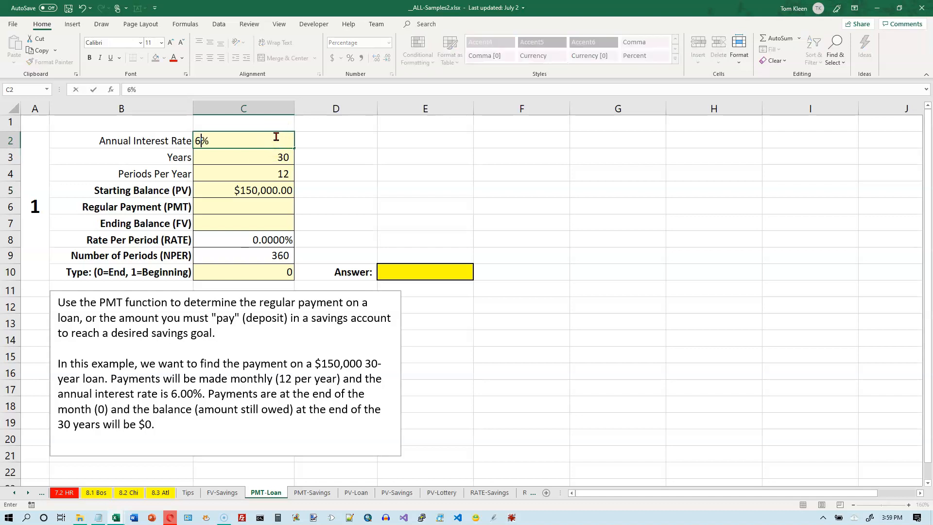
pyautogui.press('Return')
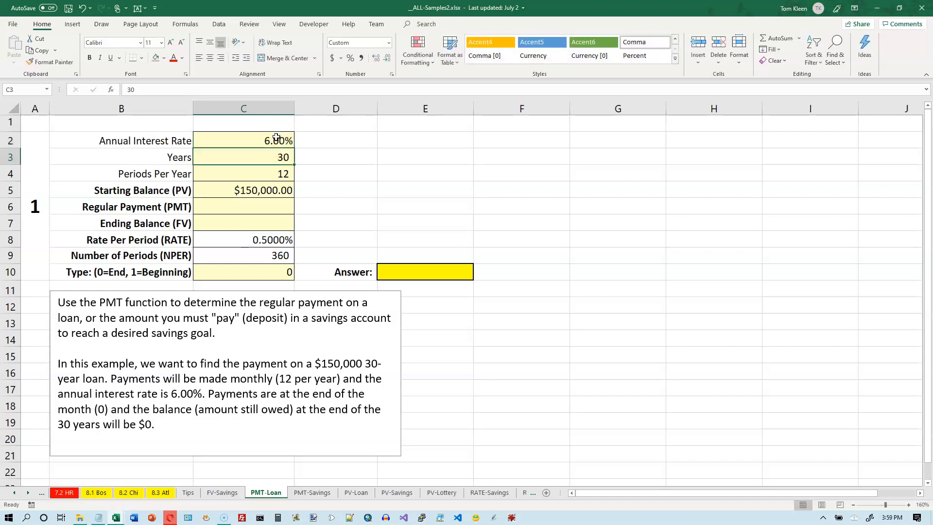
# - Shade the empty Regular Payment (PMT) cell C6 gray and enter 0 as the Ending Balance (FV) in C7
pyautogui.click(270, 207)
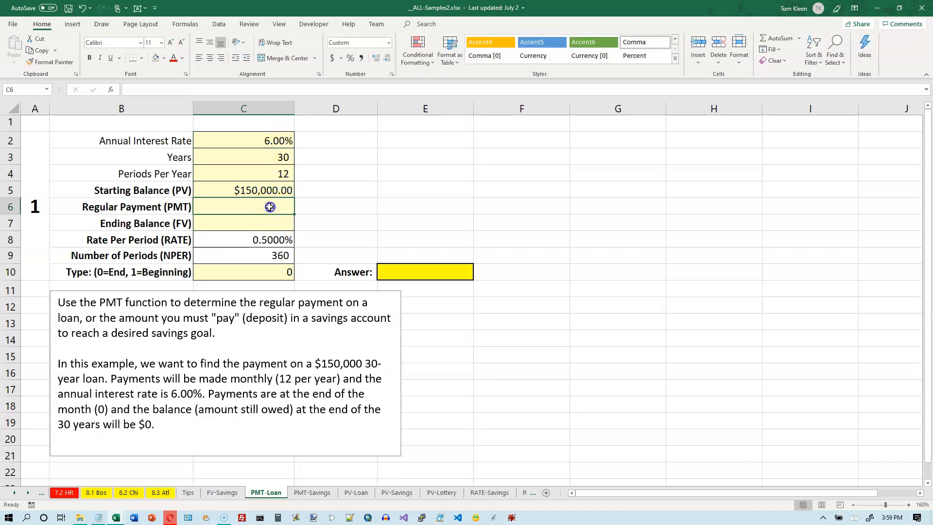
pyautogui.click(155, 58)
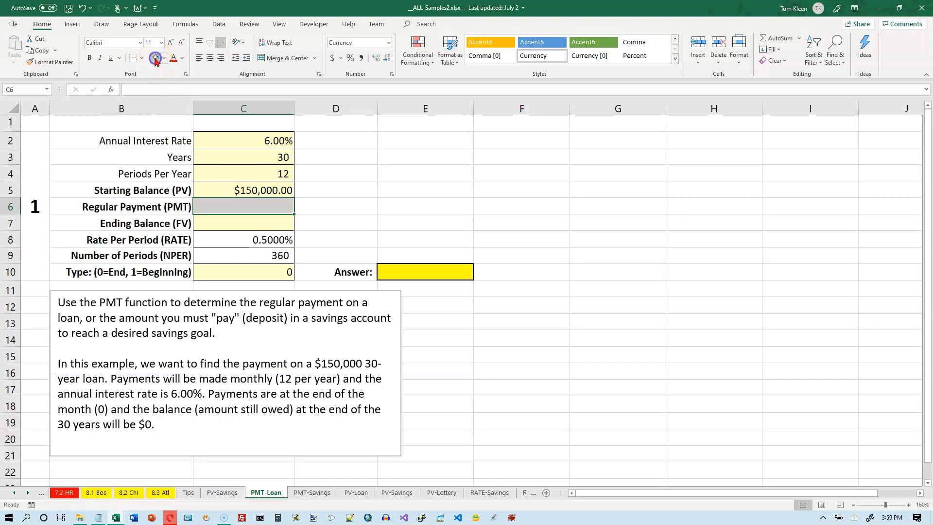
pyautogui.click(251, 225)
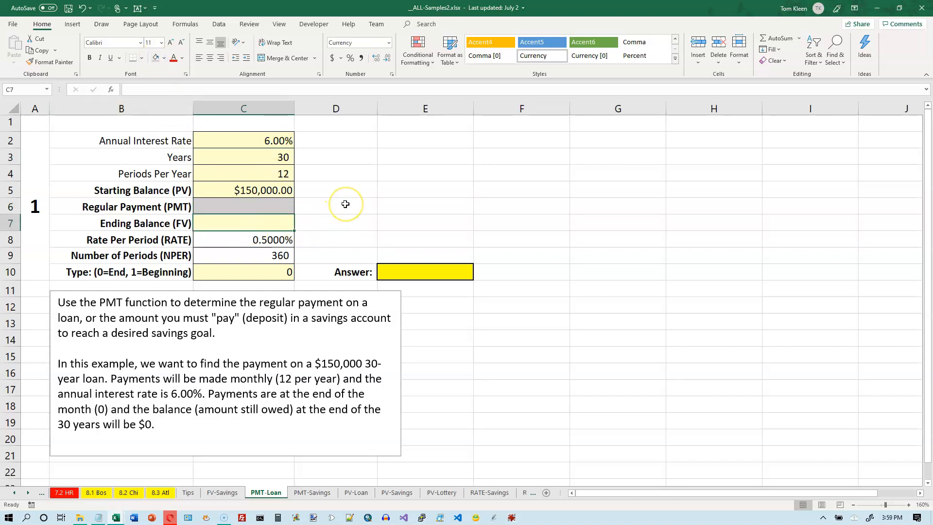
pyautogui.write('0')
pyautogui.press('Return')
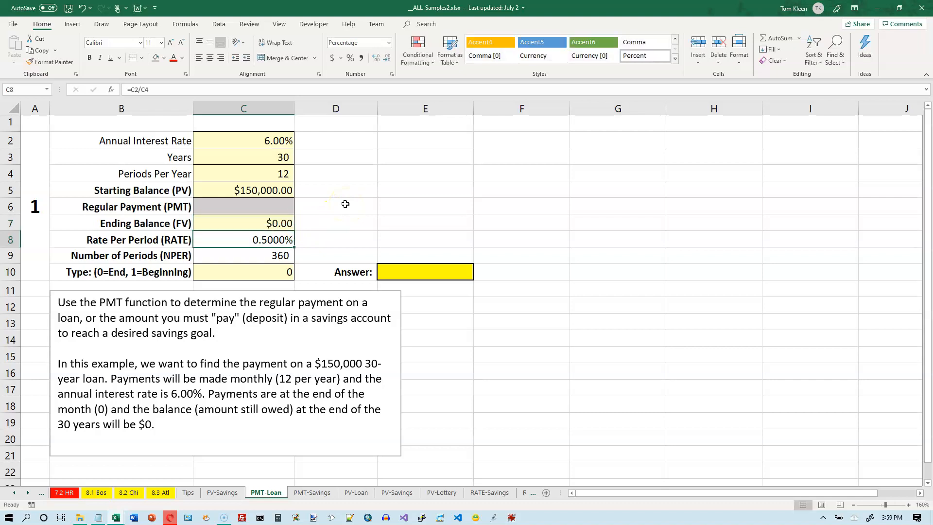
# - Check the payment type in C10 and examine the formulas behind Rate Per Period in C8 and Number of Periods in C9
pyautogui.click(272, 272)
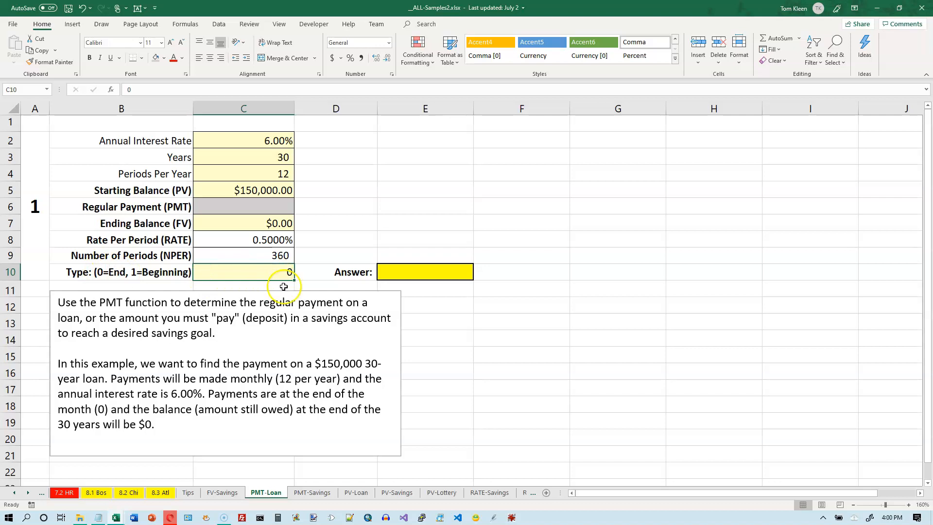
pyautogui.moveTo(261, 238); pyautogui.dragTo(263, 249)
pyautogui.doubleClick(268, 240)
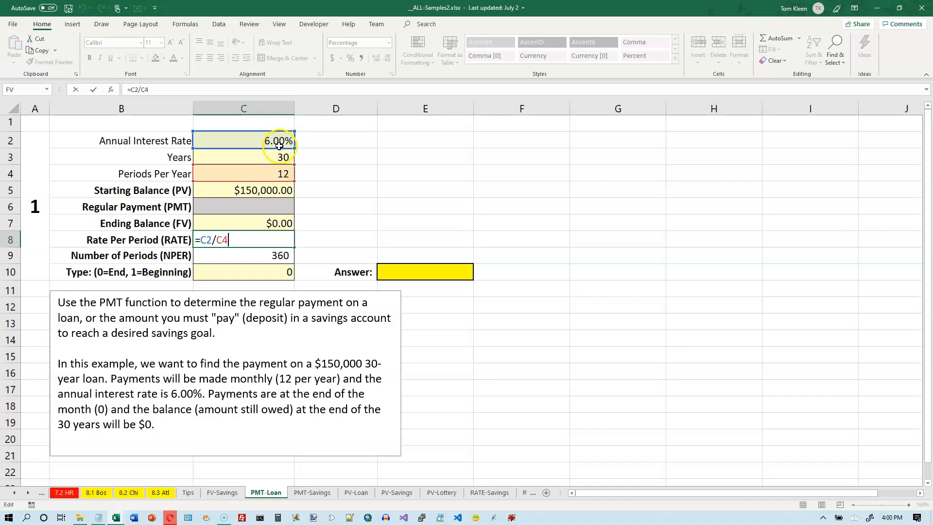
pyautogui.hotkey('ctrl', 'Return')
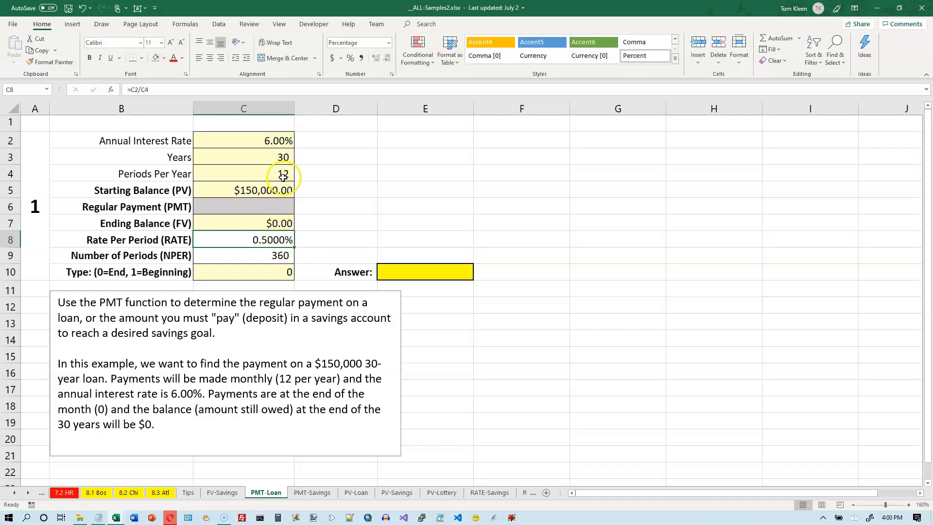
pyautogui.click(282, 254)
pyautogui.write('=C3*C4')
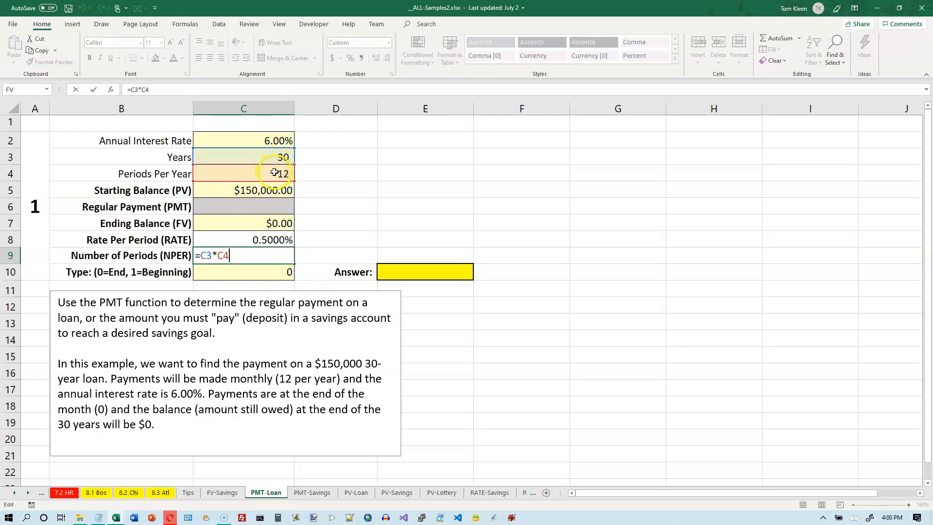
pyautogui.click(249, 251)
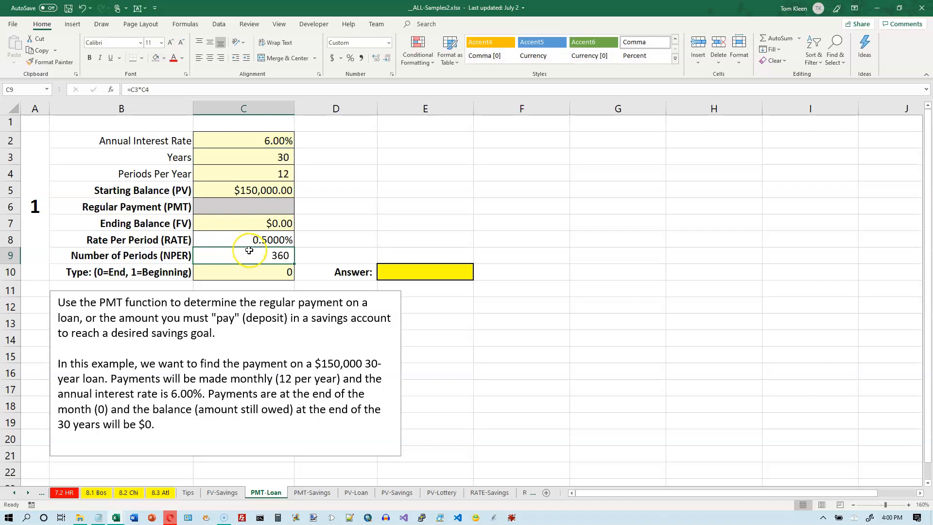
# - Insert the financial function PMT in the Answer cell E10
pyautogui.click(407, 272)
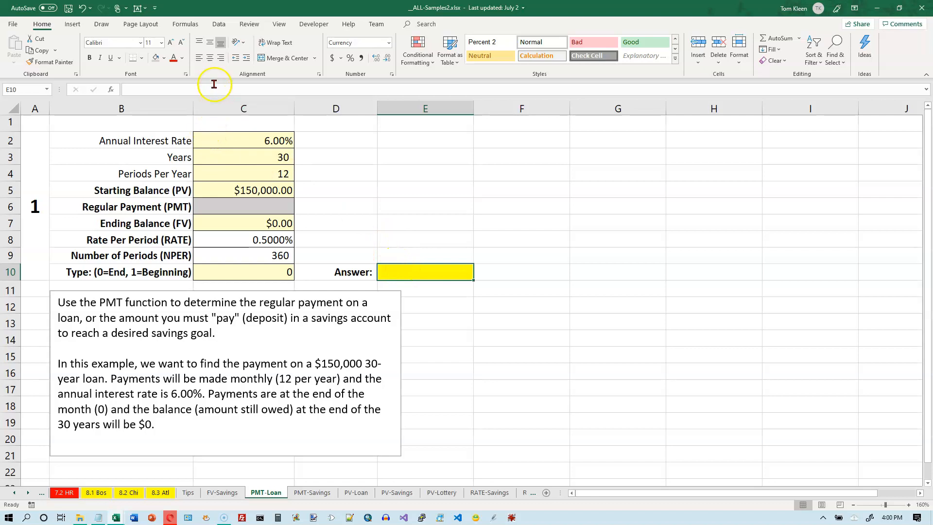
pyautogui.click(185, 25)
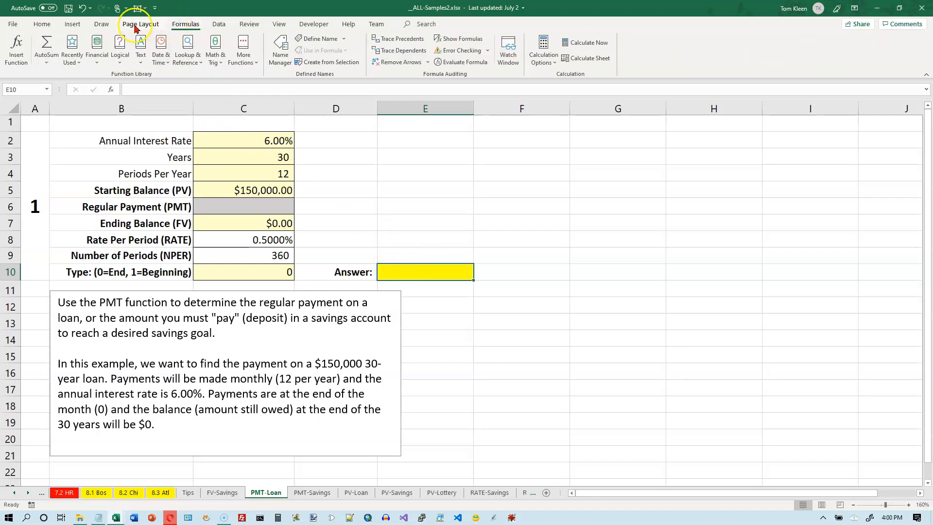
pyautogui.click(95, 61)
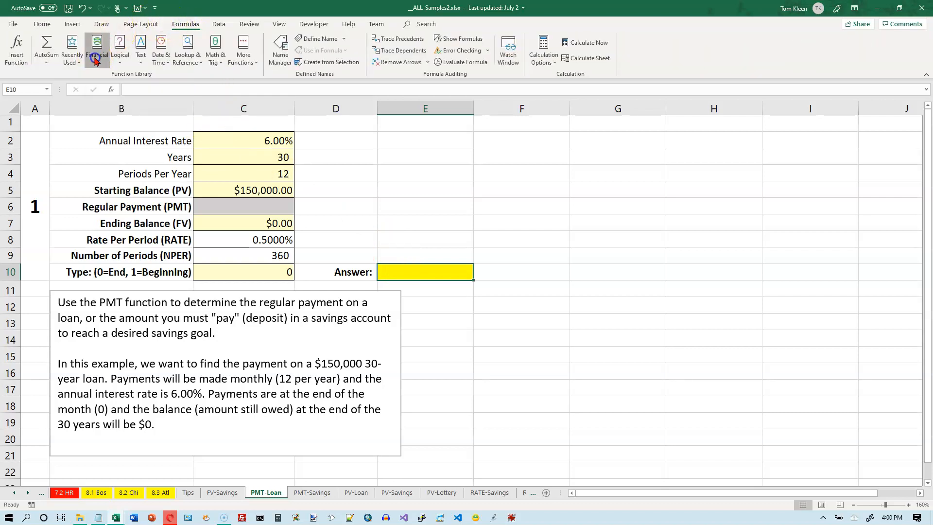
pyautogui.moveTo(160, 124); pyautogui.dragTo(152, 330)
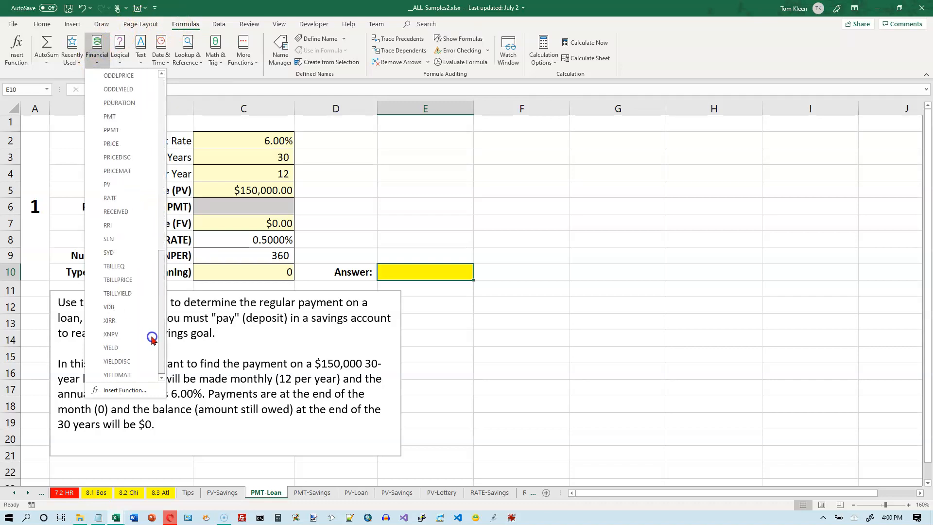
pyautogui.click(122, 118)
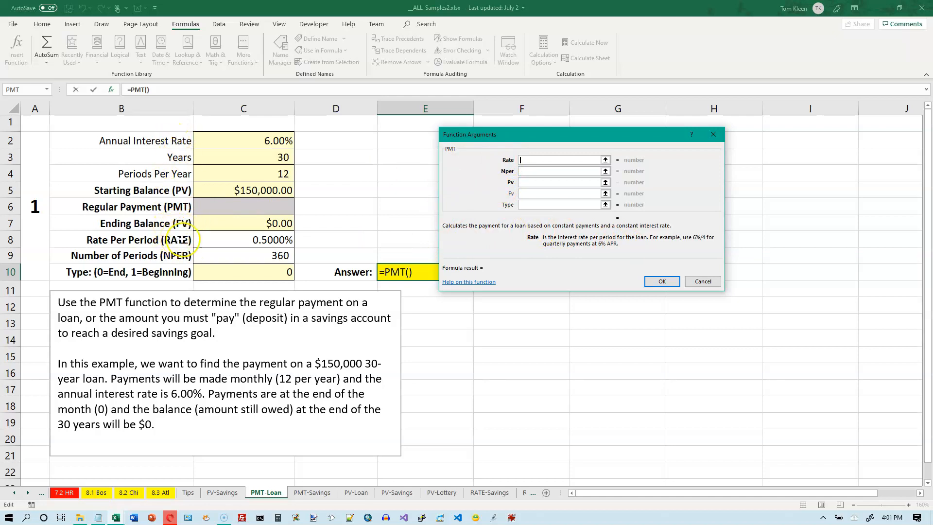
# - Set the PMT arguments to Rate C8, Nper C9, Pv C5, Fv C7 and Type C10, and accept the function
pyautogui.click(271, 238)
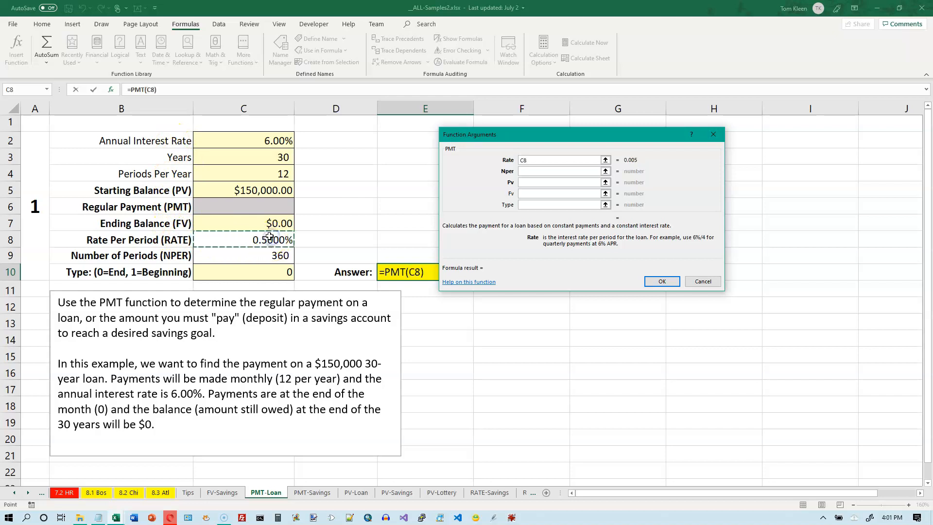
pyautogui.click(524, 172)
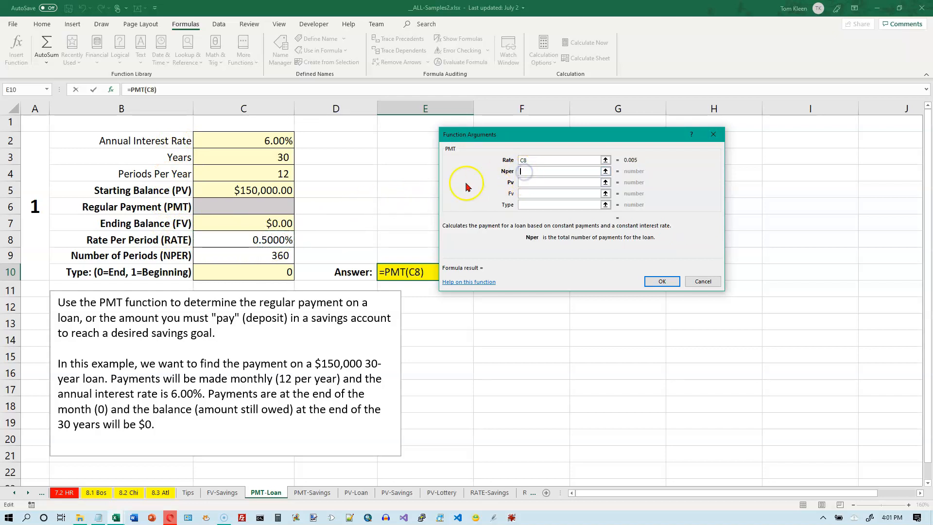
pyautogui.click(254, 255)
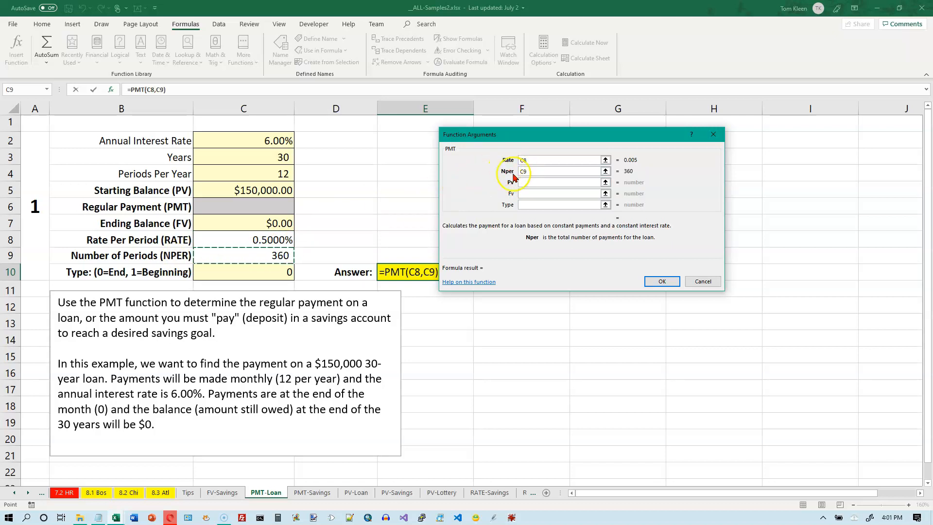
pyautogui.click(534, 184)
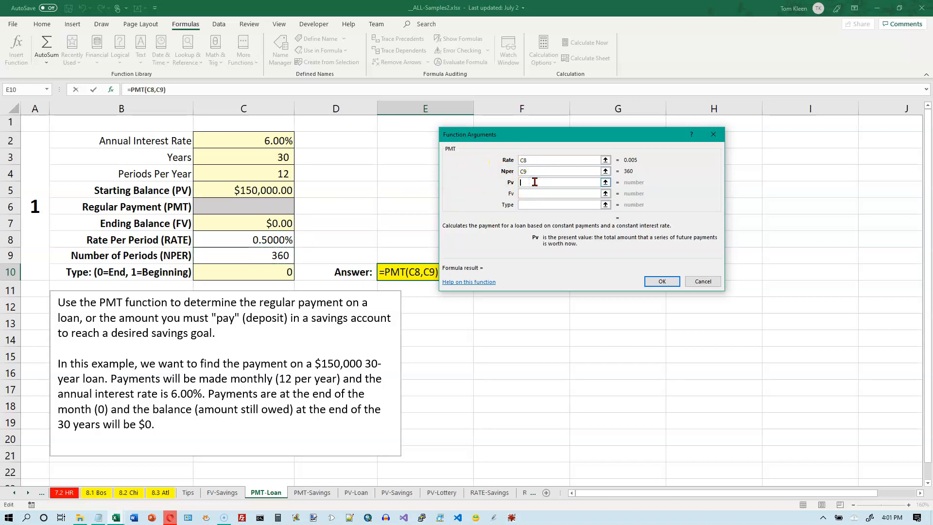
pyautogui.click(271, 191)
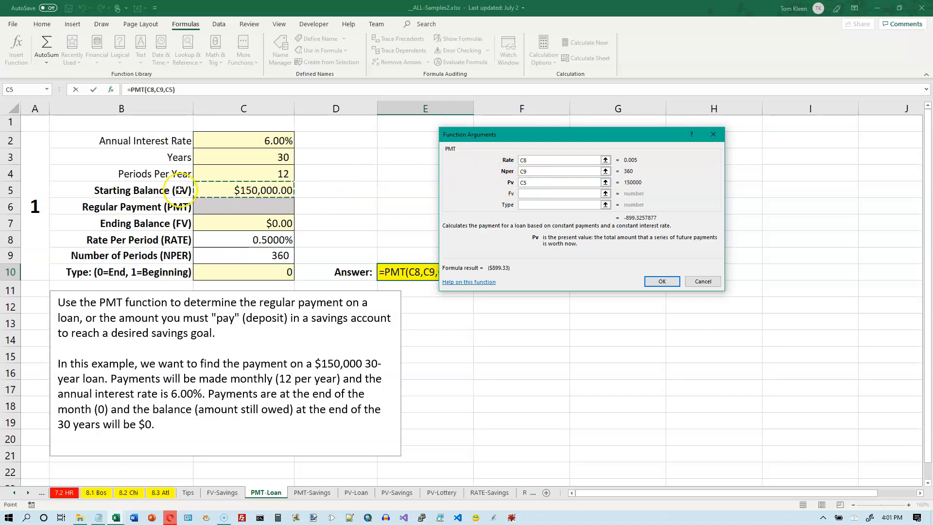
pyautogui.click(537, 195)
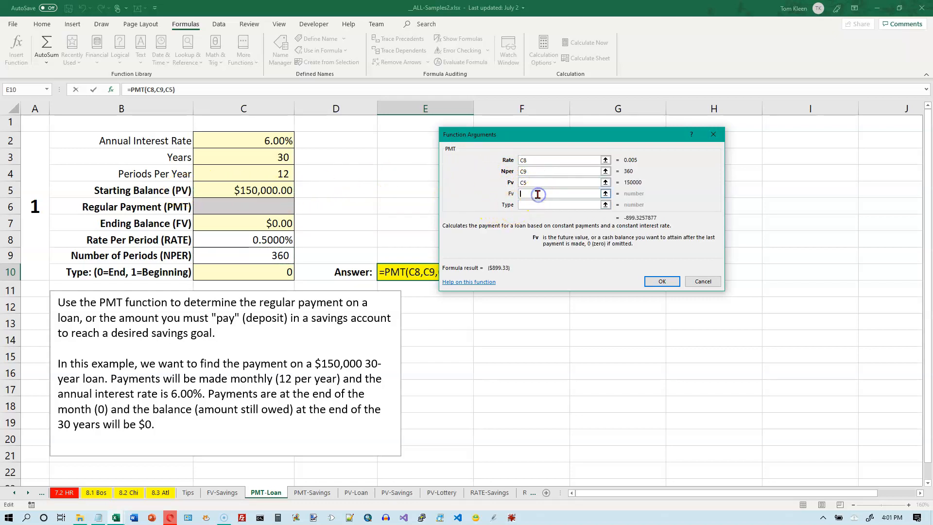
pyautogui.click(275, 222)
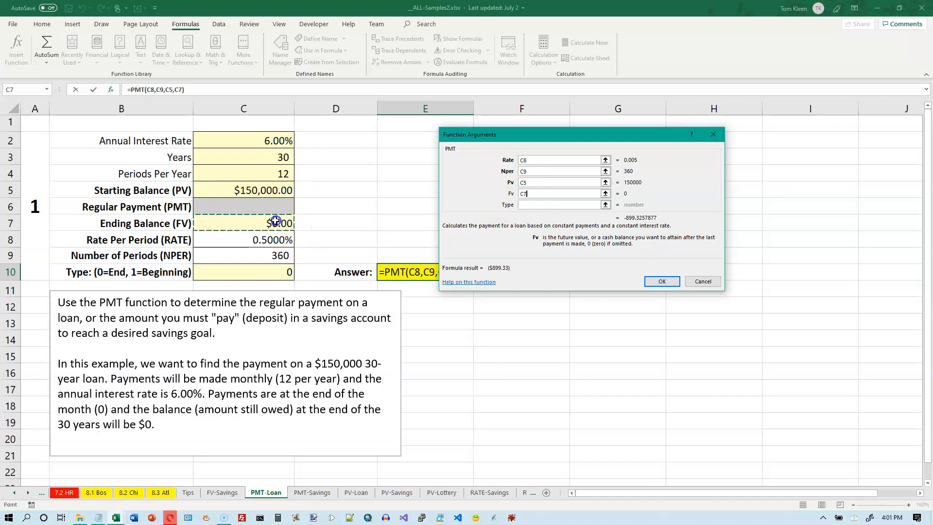
pyautogui.click(532, 213)
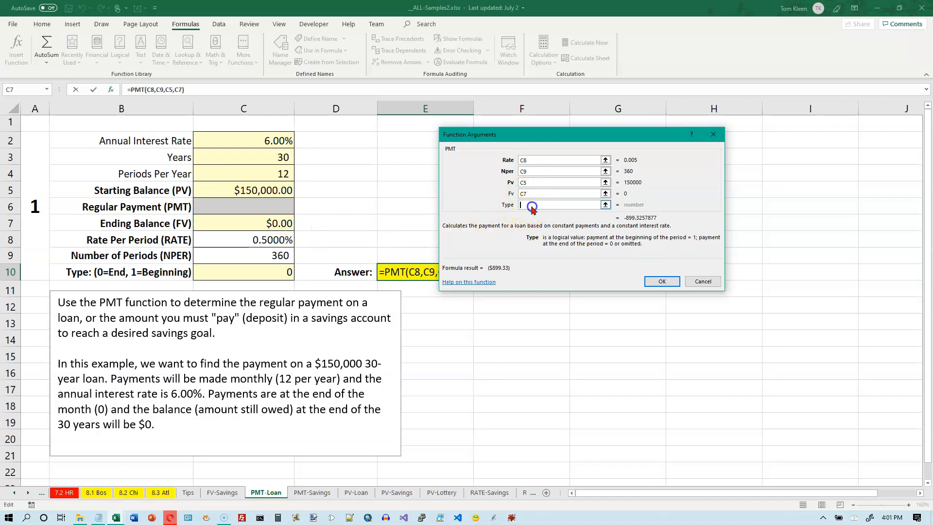
pyautogui.click(282, 271)
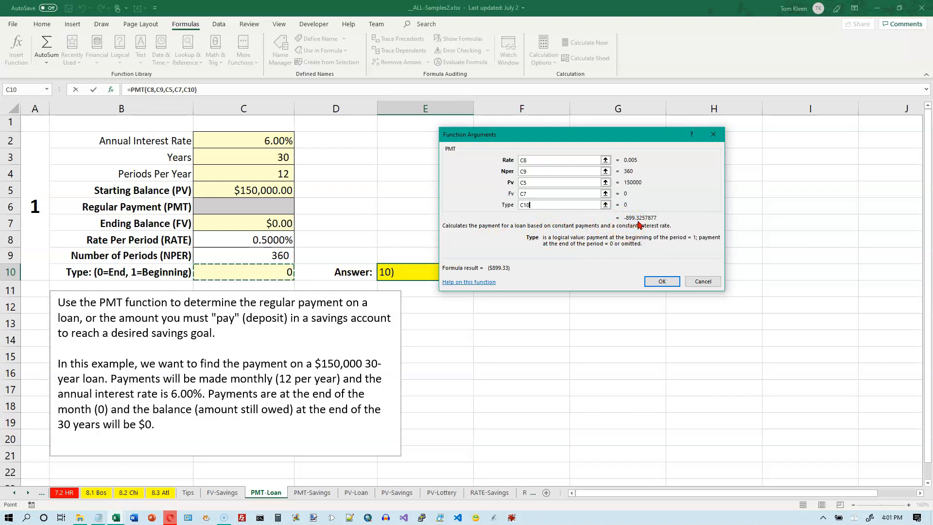
pyautogui.click(662, 278)
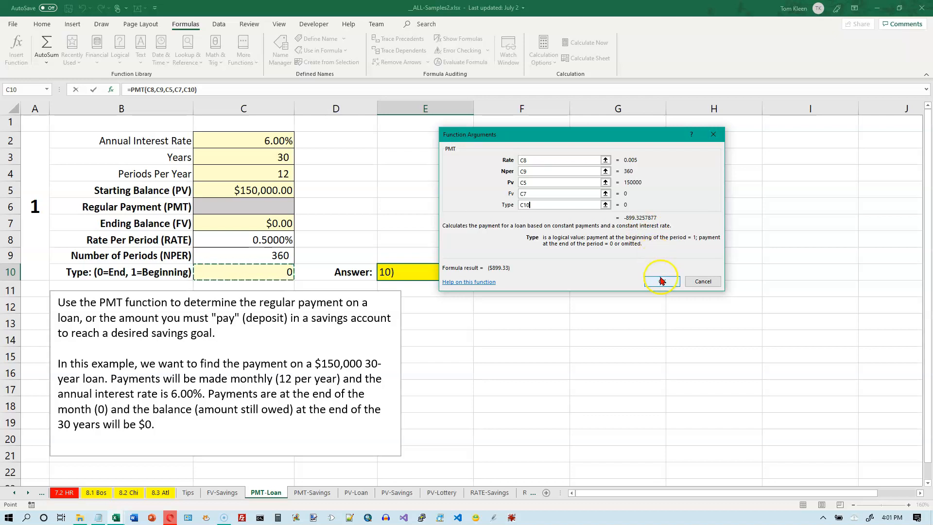
pyautogui.click(662, 281)
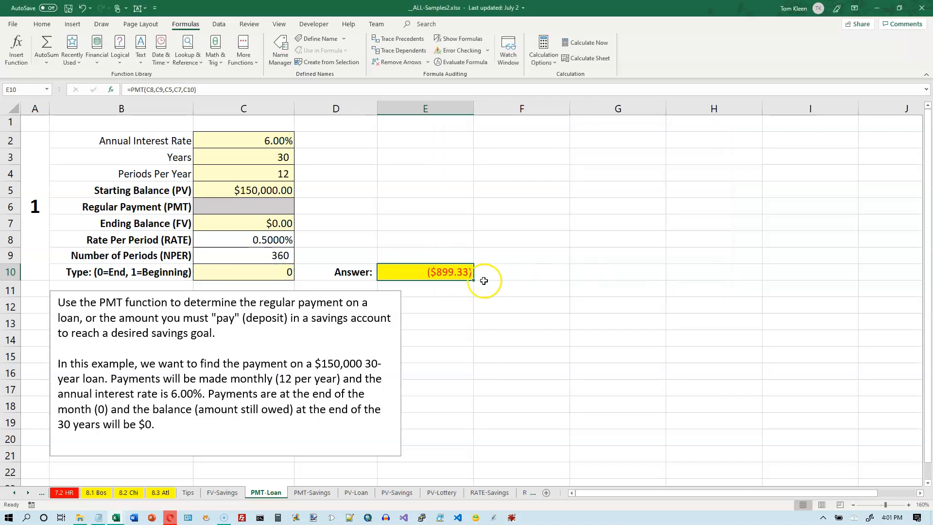
# - Negate the PMT formula in E10 by adding a minus sign directly after its equals sign
pyautogui.click(458, 271)
pyautogui.doubleClick(448, 272)
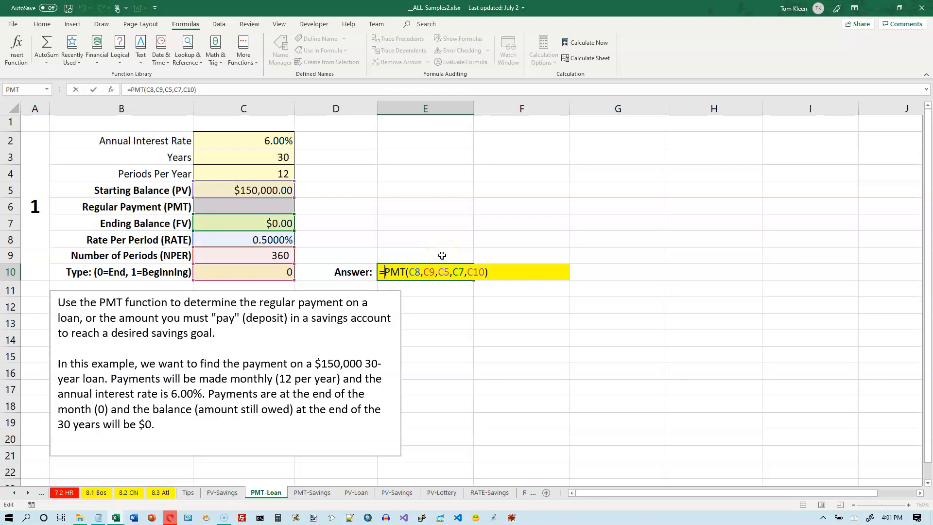
pyautogui.write('-')
pyautogui.press('Return')
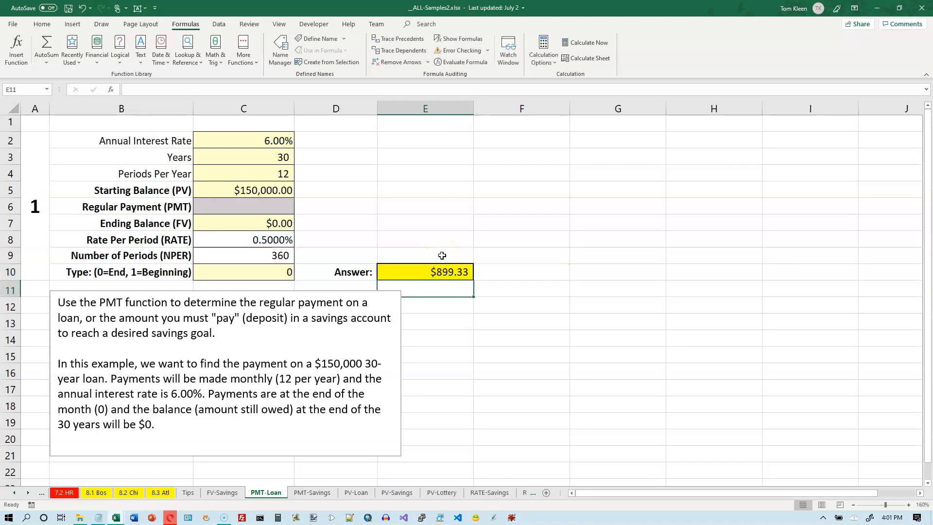
pyautogui.click(428, 275)
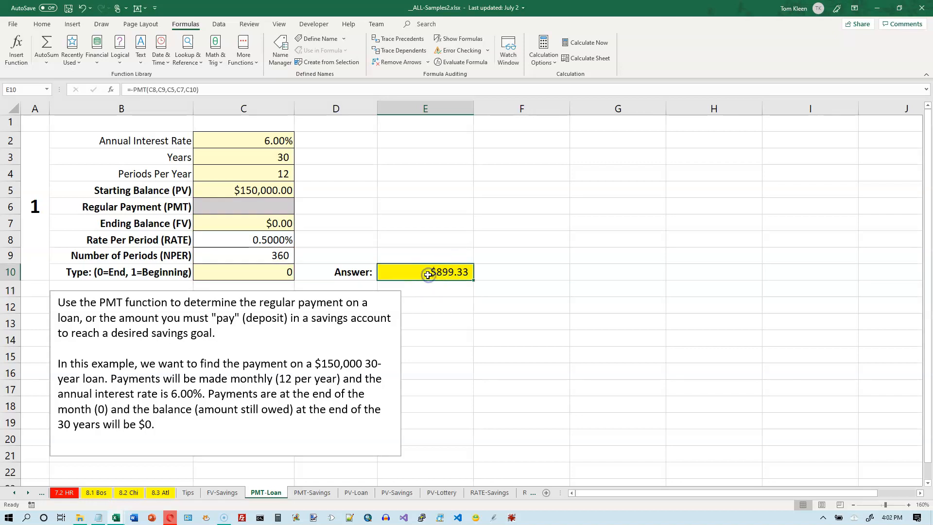
pyautogui.click(410, 275)
pyautogui.click(415, 273)
# - Try a smaller loan with an Annual Interest Rate of 10%, 1 year and a Starting Balance of 1000
pyautogui.click(270, 141)
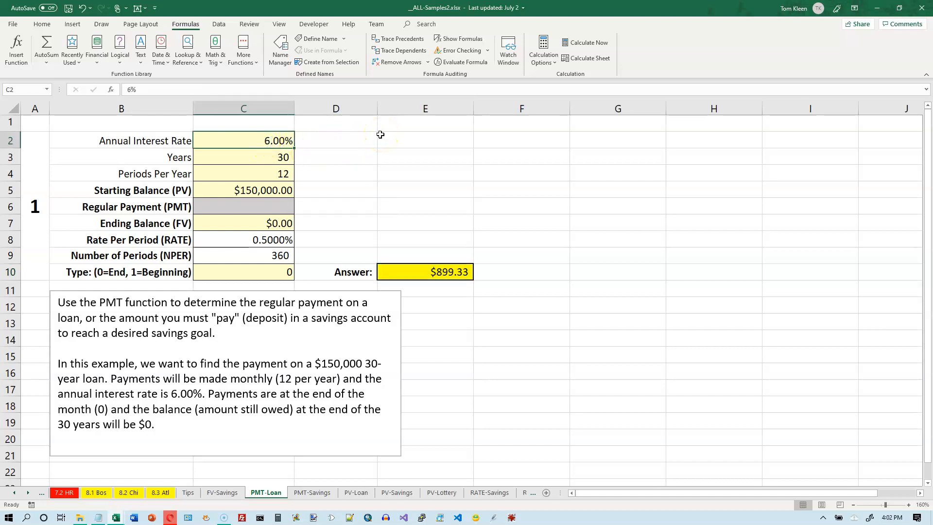
pyautogui.write('10')
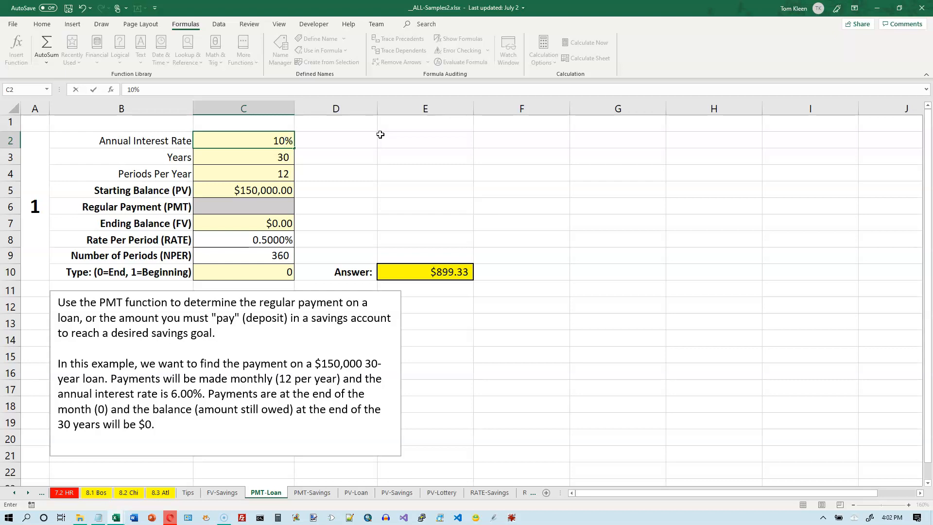
pyautogui.press('Return')
pyautogui.write('1')
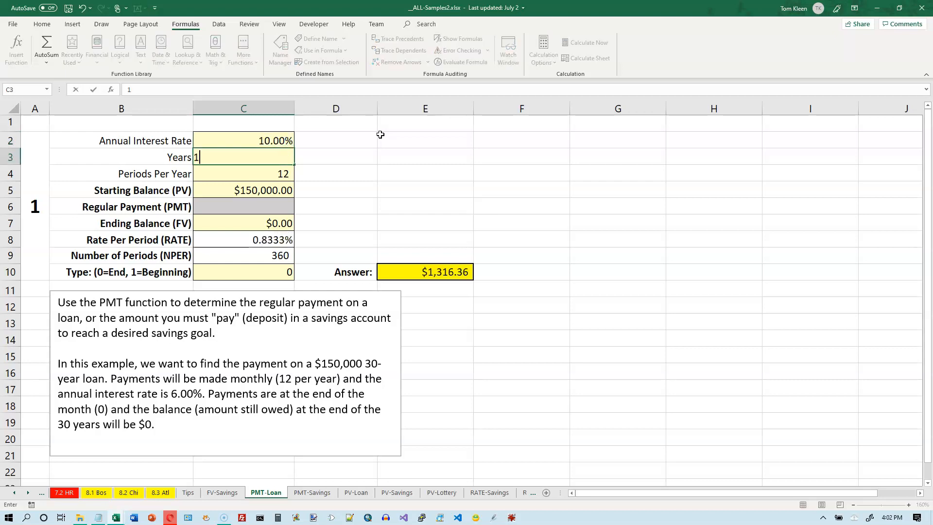
pyautogui.press('Return')
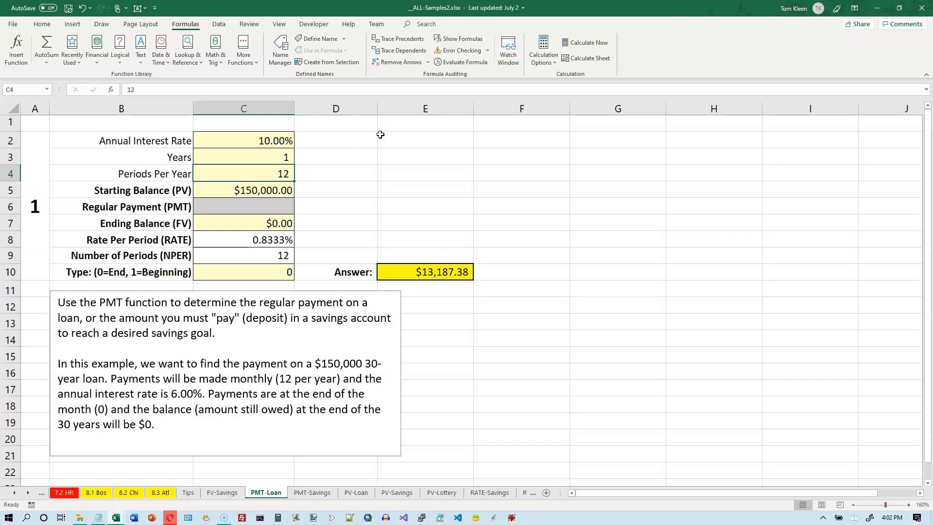
pyautogui.press('Return')
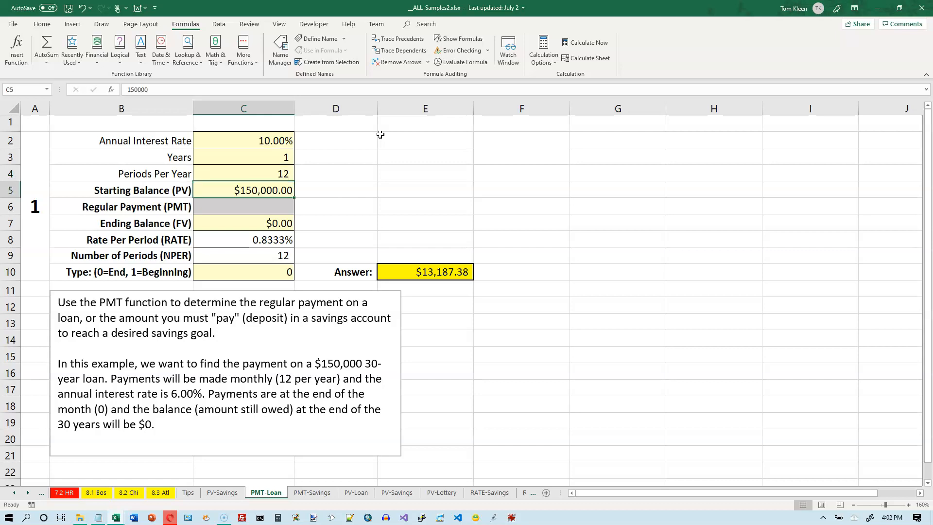
pyautogui.write('1000')
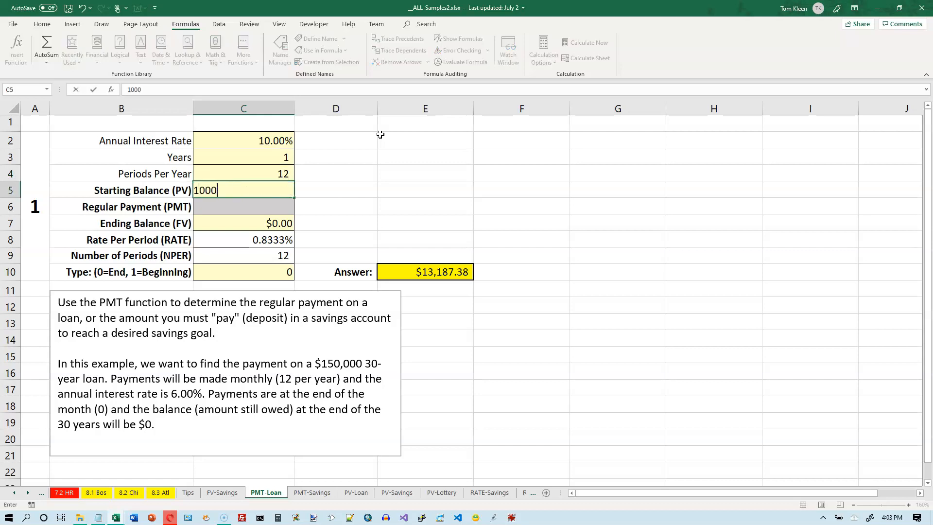
pyautogui.press('Return')
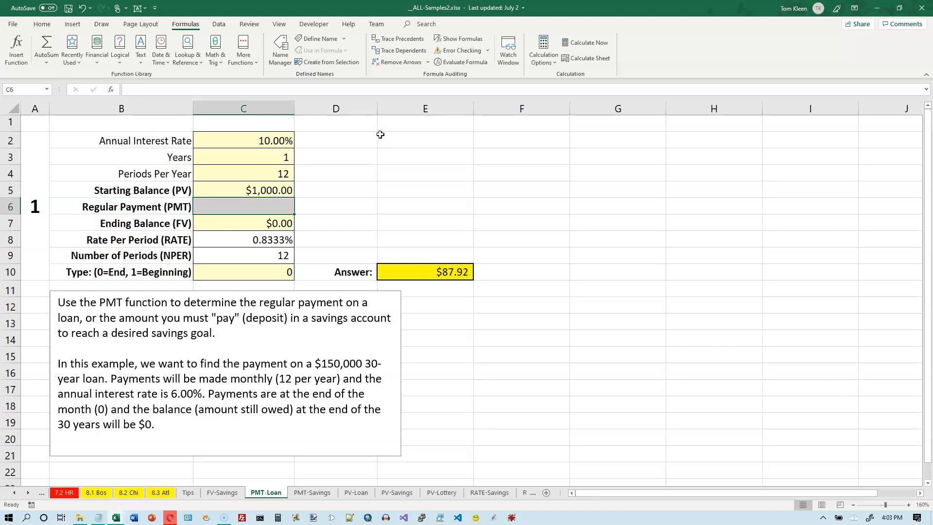
# - Calculate the total repaid over the year in F10 with the formula =E10*12
pyautogui.click(273, 190)
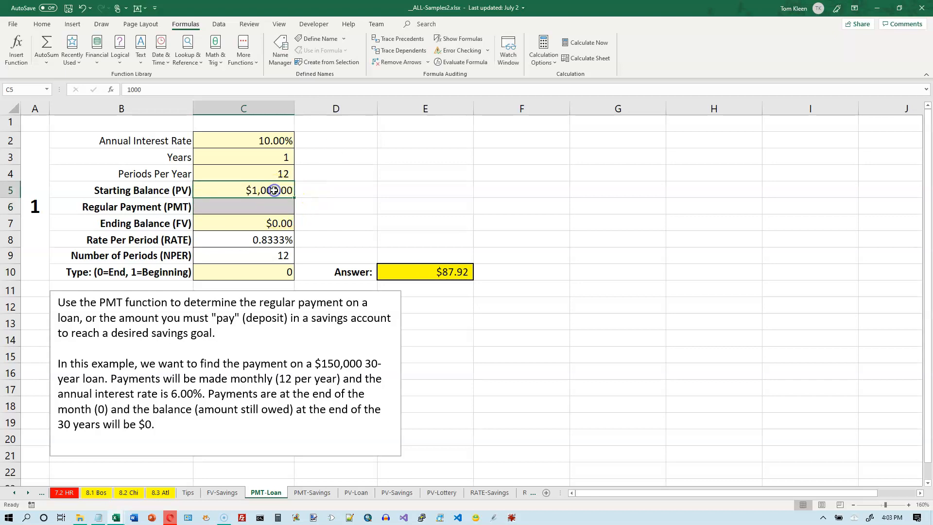
pyautogui.click(449, 271)
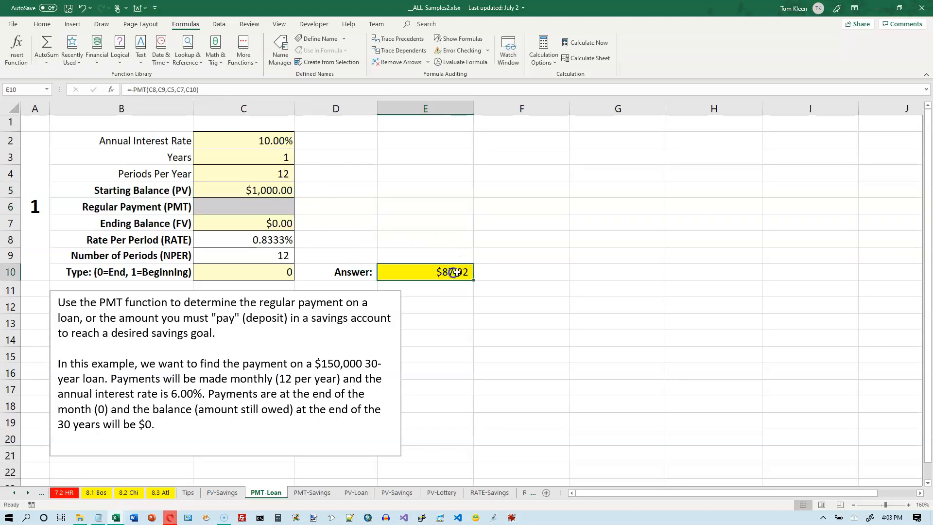
pyautogui.click(525, 274)
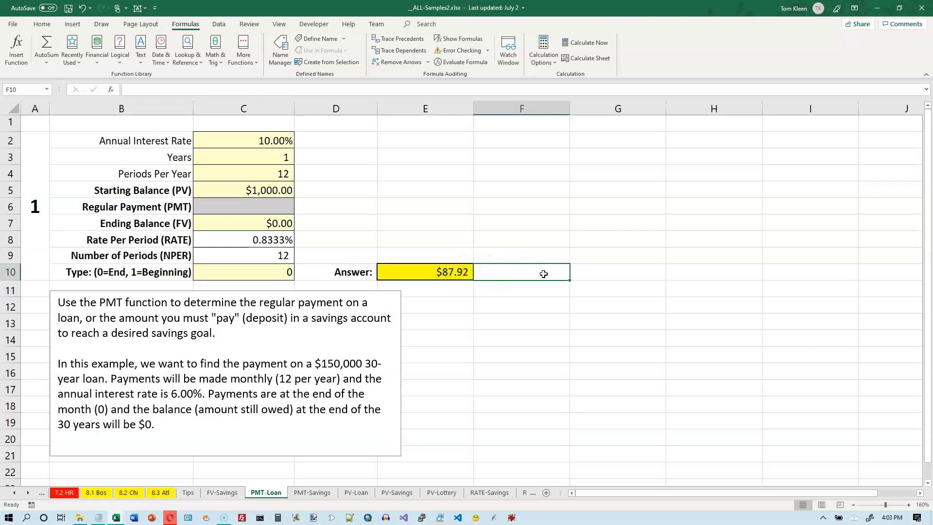
pyautogui.write('=*1')
pyautogui.press('BackSpace')
pyautogui.press('BackSpace')
pyautogui.write('e10*12')
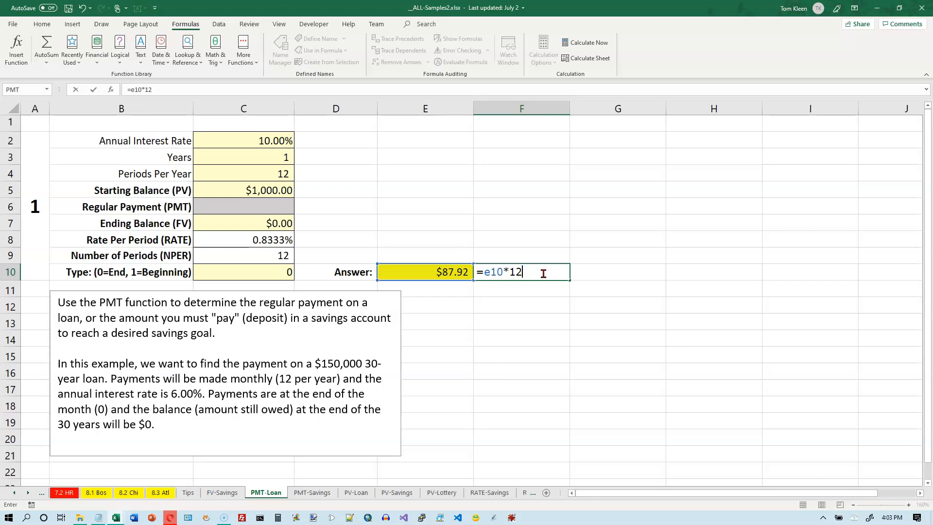
pyautogui.press('Return')
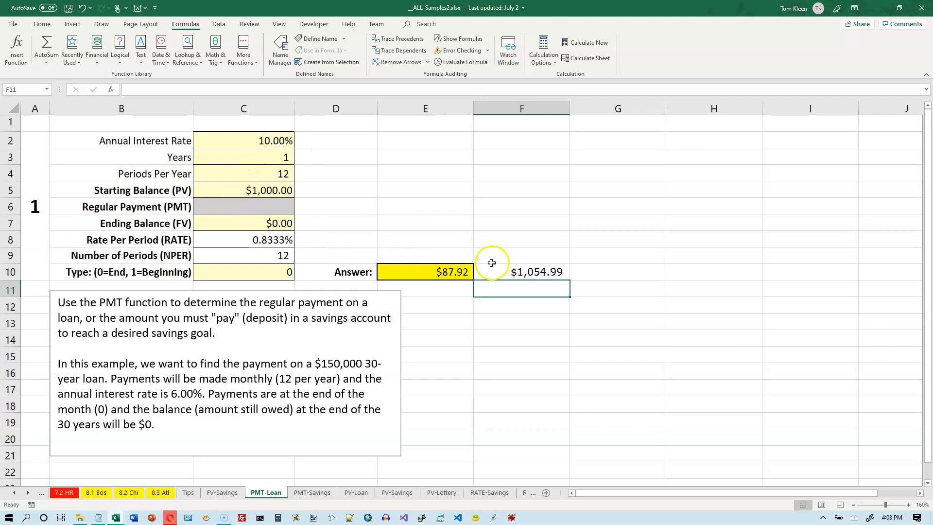
# - Clear the total in F10 and undo the trial changes back through the interest rate, years and starting balance
pyautogui.click(528, 274)
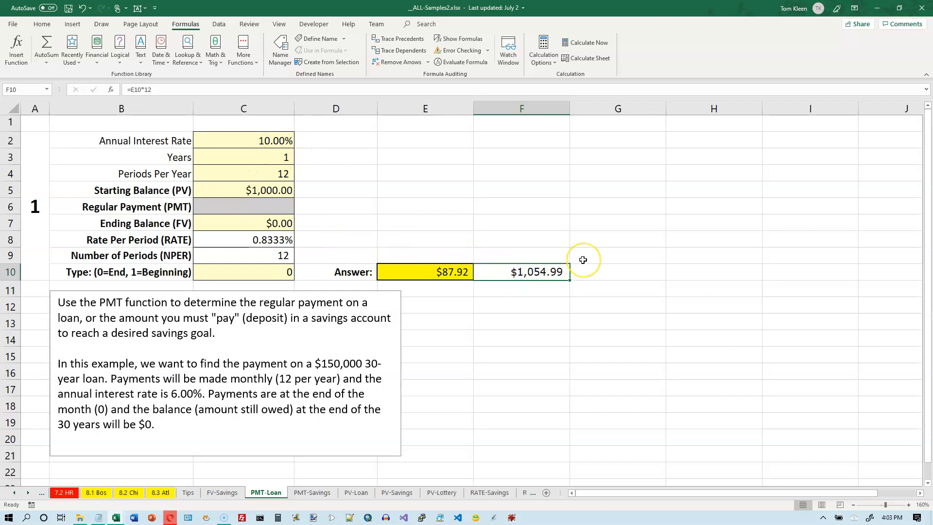
pyautogui.press('Delete')
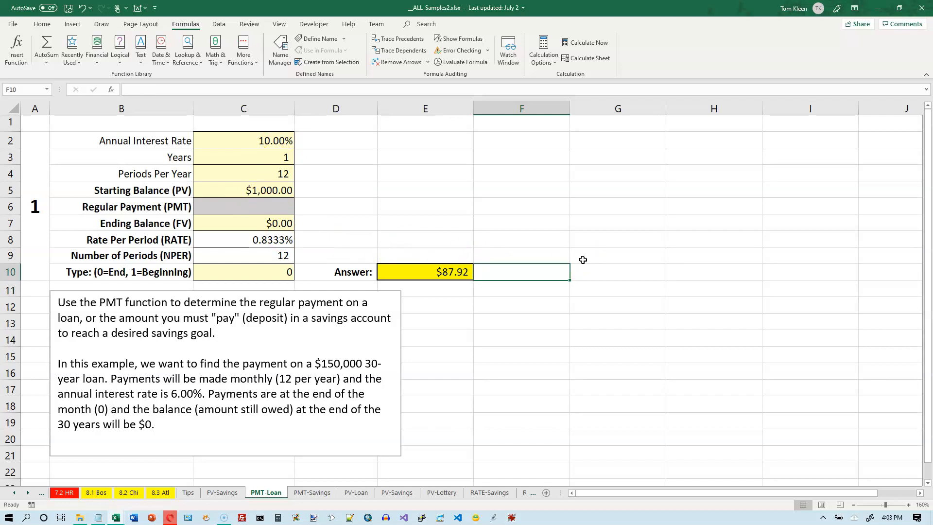
pyautogui.click(82, 9)
pyautogui.click(82, 9)
pyautogui.click(82, 9)
pyautogui.click(83, 9)
pyautogui.click(83, 9)
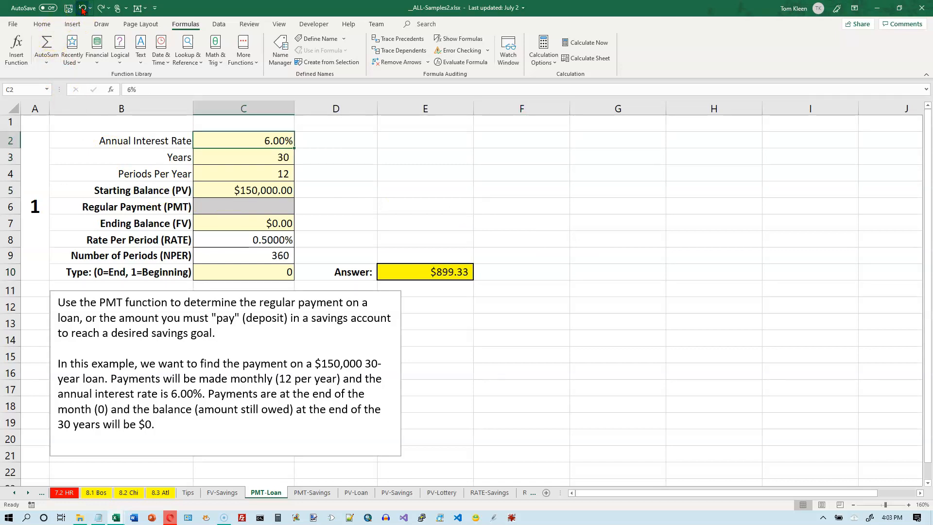
# - Review the Starting Balance in C5 and the cell references of the PMT formula in E10
pyautogui.click(451, 276)
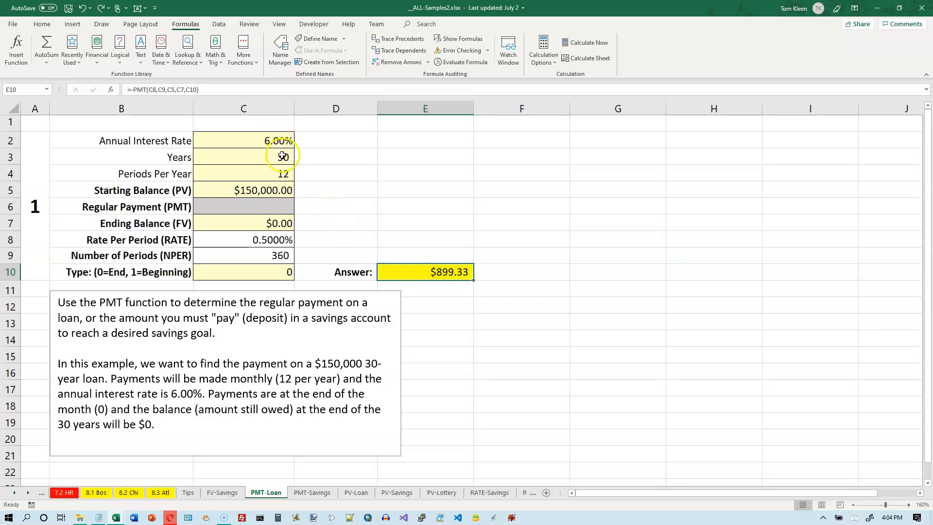
pyautogui.click(285, 193)
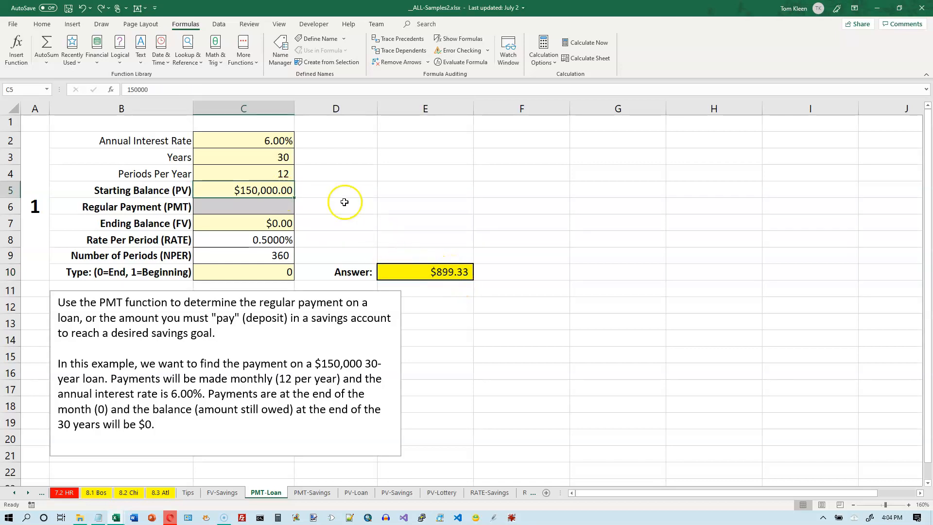
pyautogui.click(418, 272)
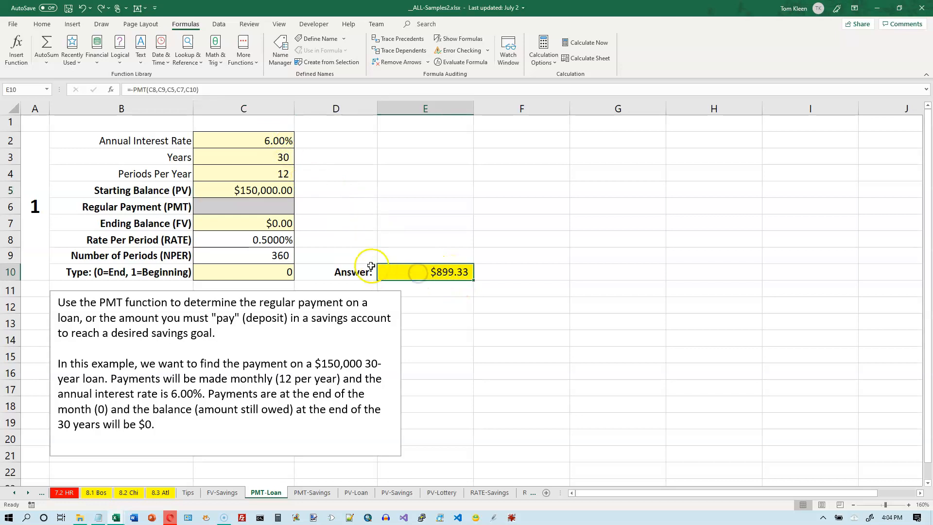
pyautogui.doubleClick(413, 273)
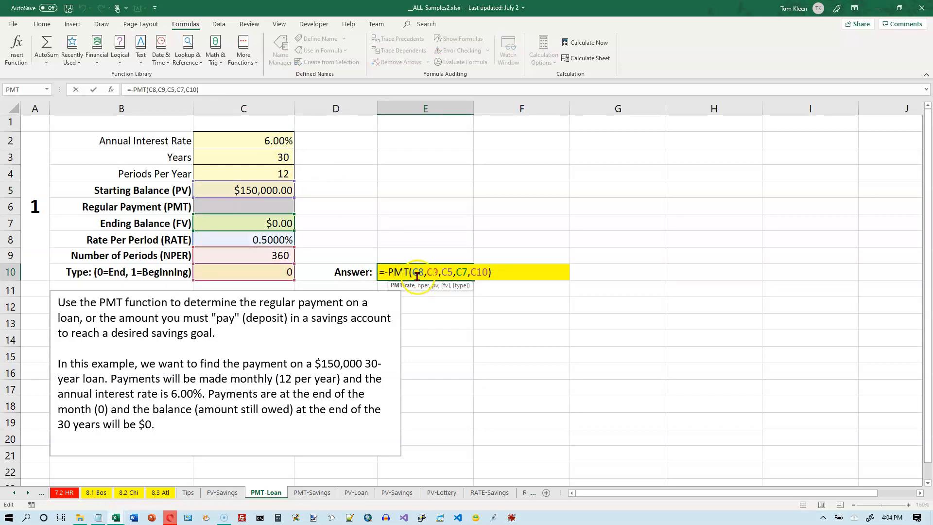
pyautogui.click(404, 272)
pyautogui.hotkey('ctrl', 'Return')
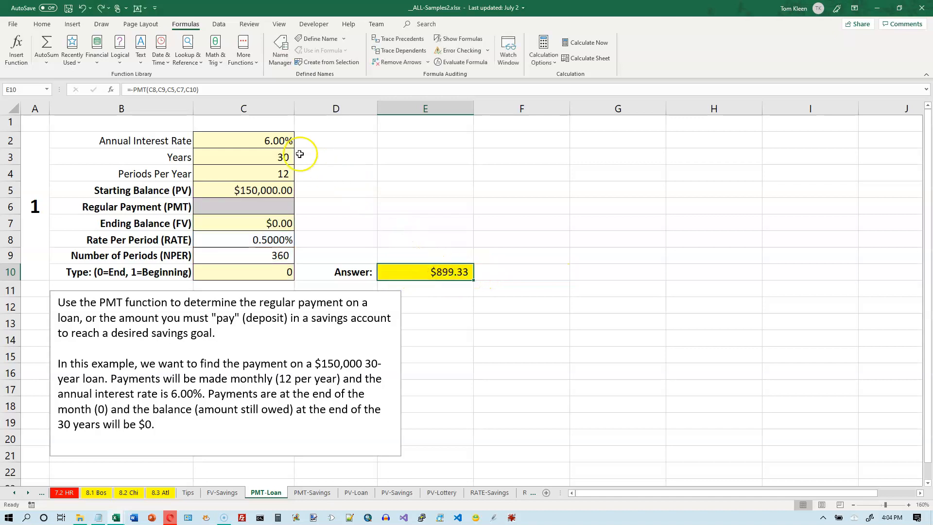